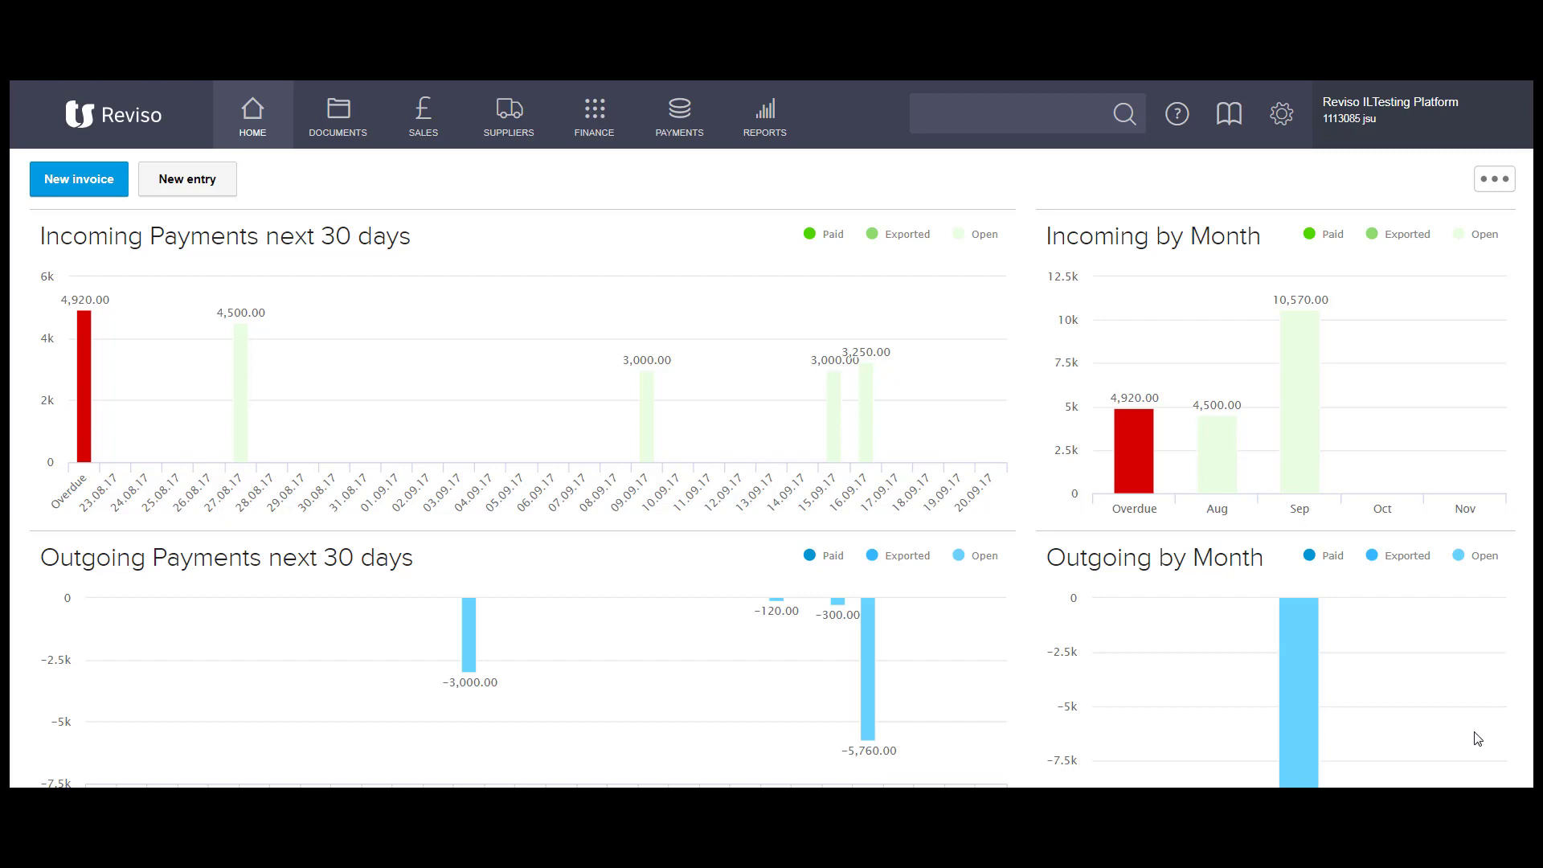
Go from the gear icon's All settings to the Company menu's Export data page.
{"action": "left_click", "coordinate": [1282, 121]}
{"action": "left_click", "coordinate": [1236, 164]}
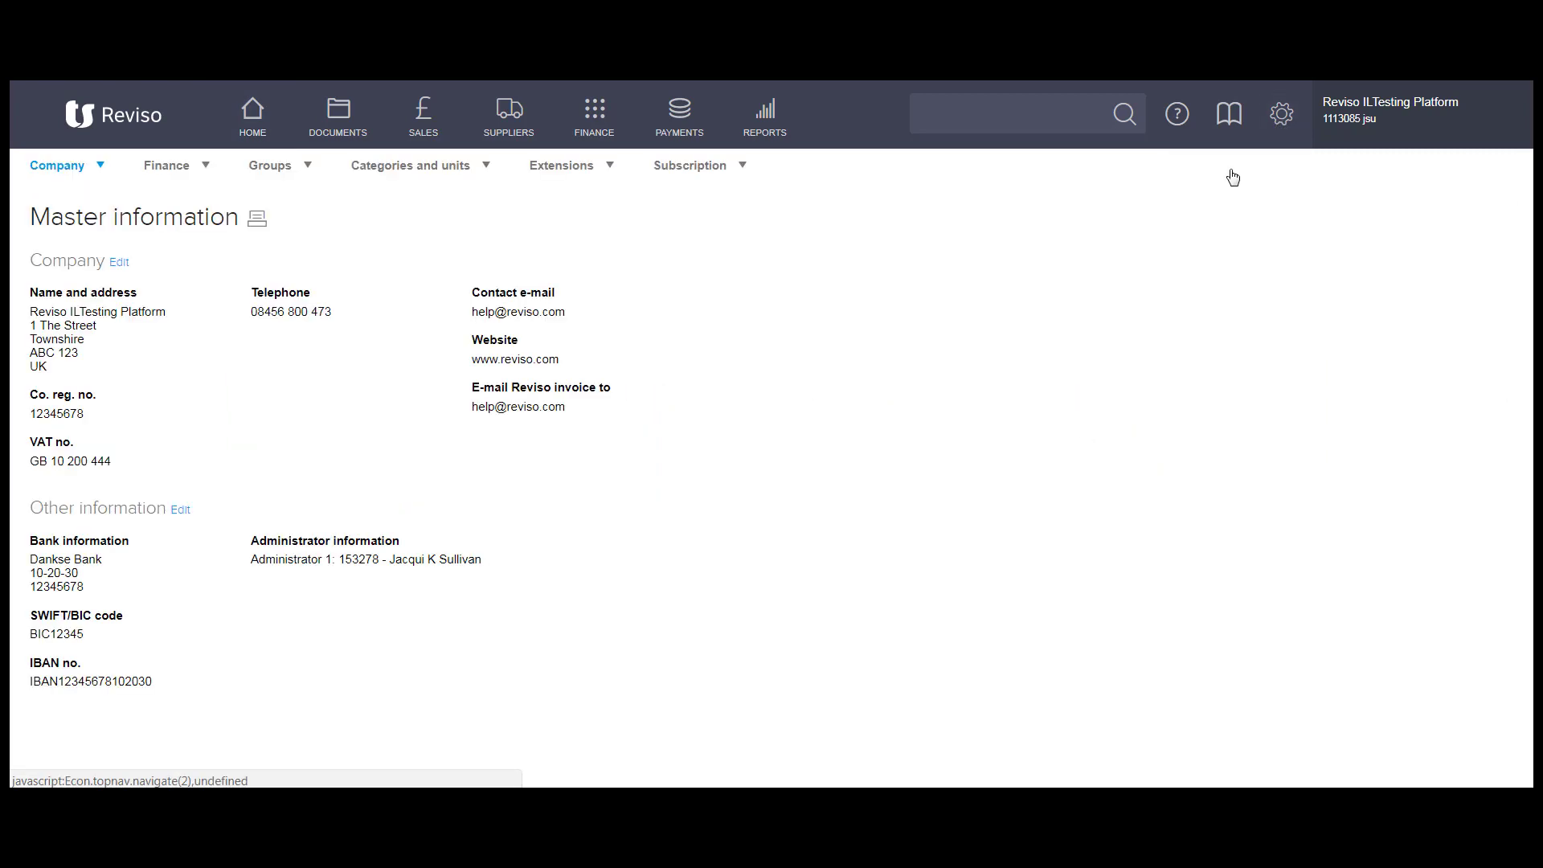
{"action": "left_click", "coordinate": [55, 166]}
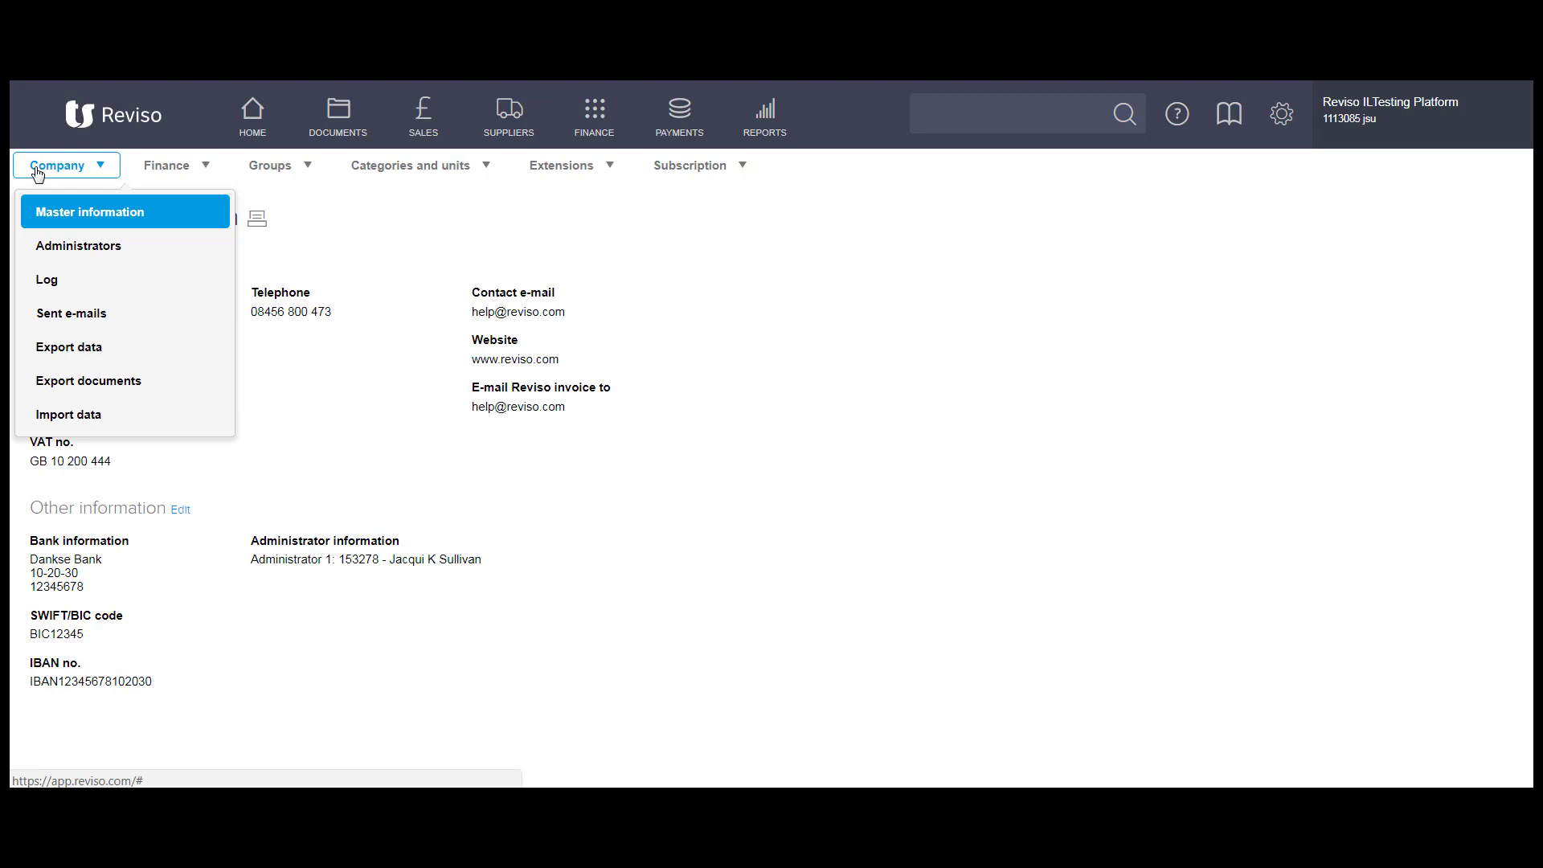
{"action": "left_click", "coordinate": [69, 347]}
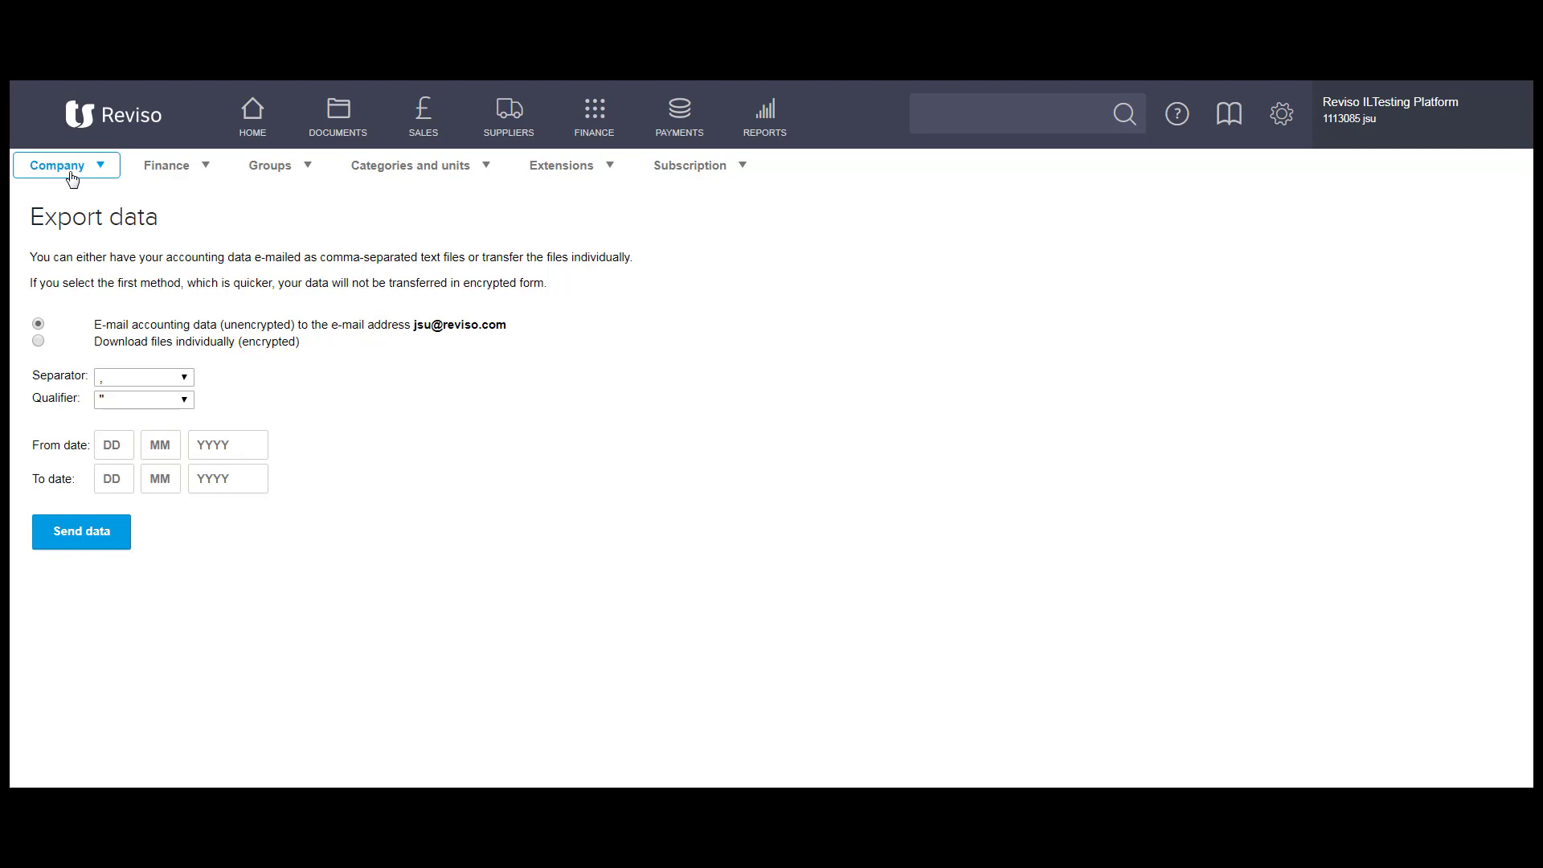
Show the Export documents page from the Company menu.
{"action": "left_click", "coordinate": [94, 168]}
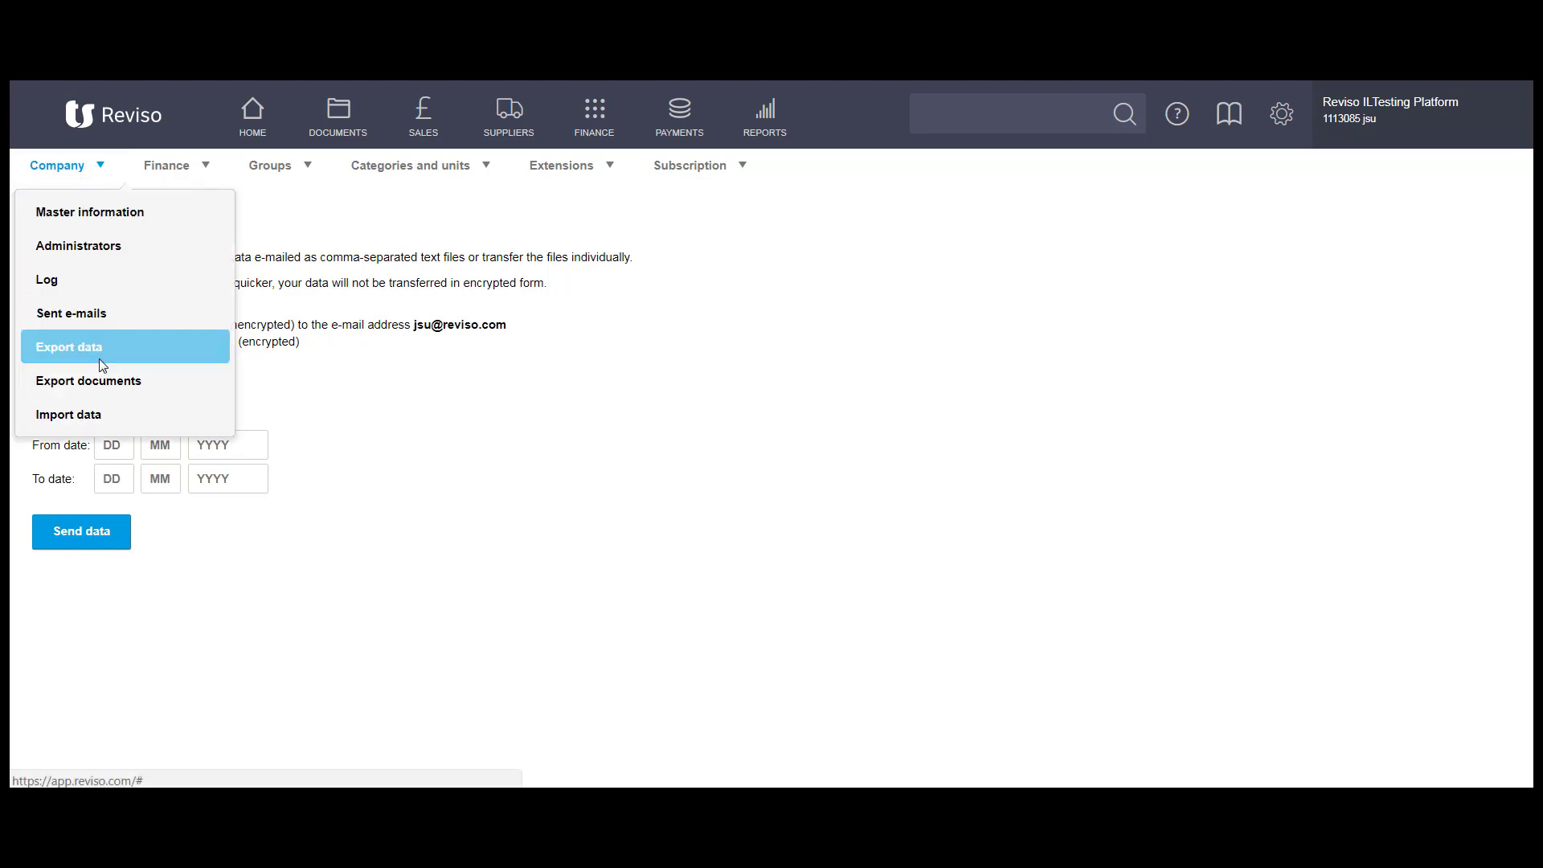
{"action": "left_click", "coordinate": [89, 388]}
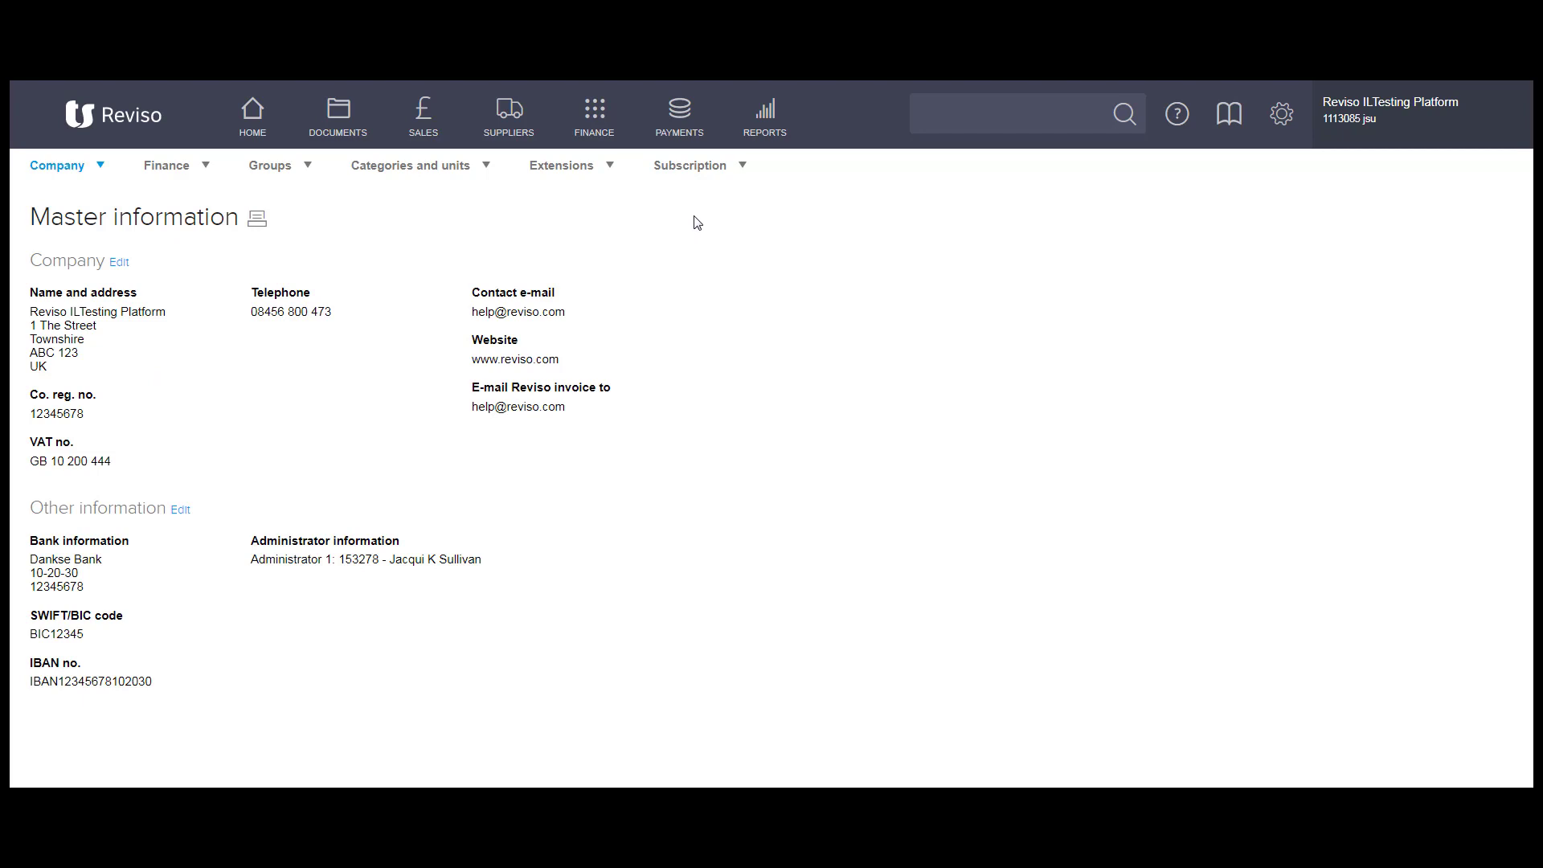
Open Subscription status for the Small w/Scanning plan and expand its other options.
{"action": "left_click", "coordinate": [745, 171]}
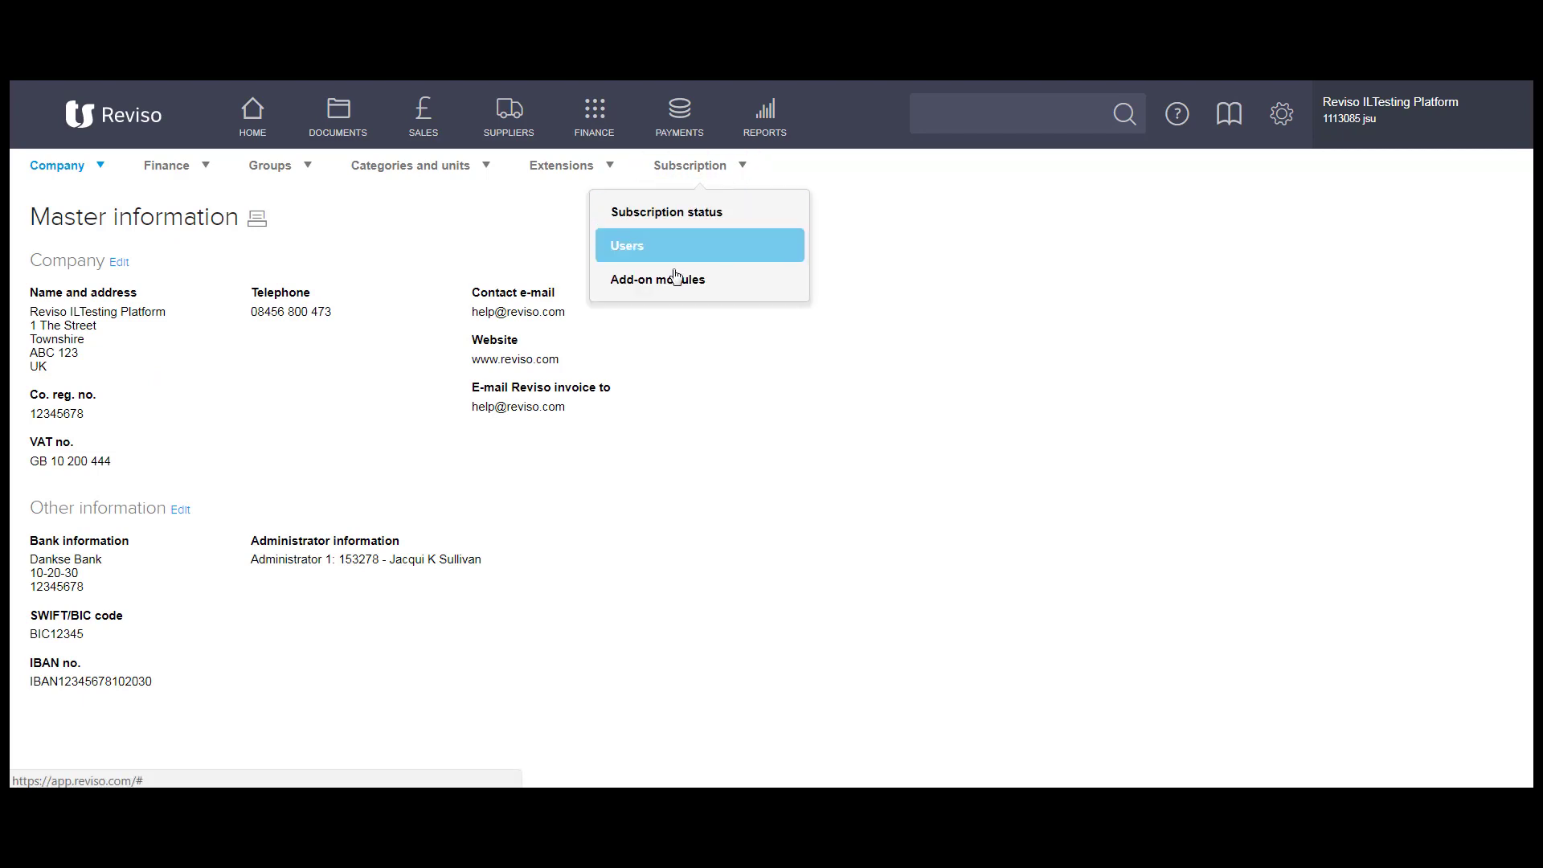
{"action": "left_click", "coordinate": [678, 213]}
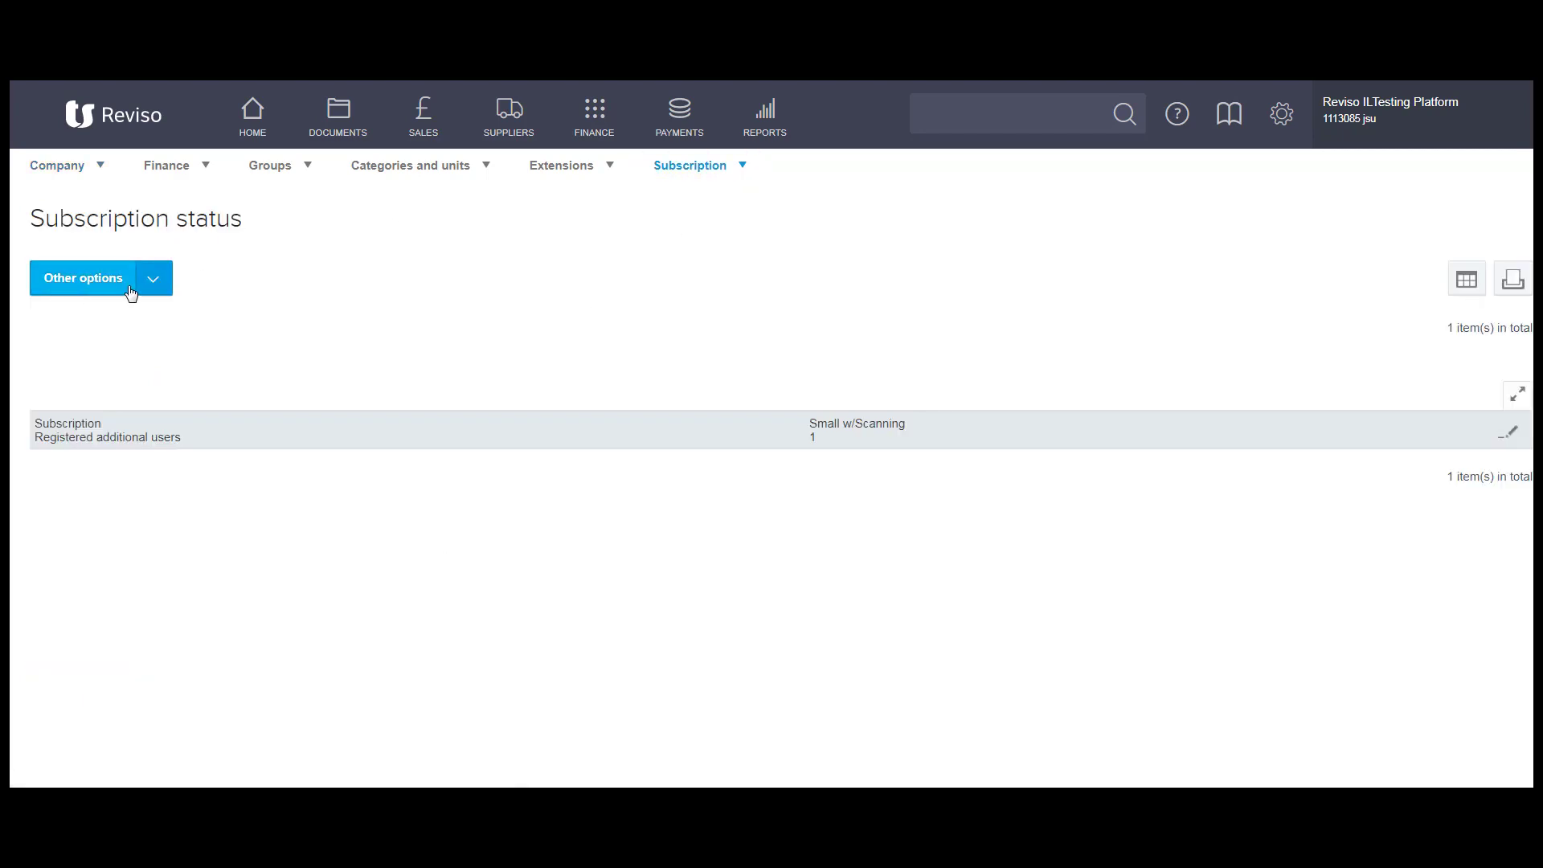
{"action": "left_click", "coordinate": [149, 281]}
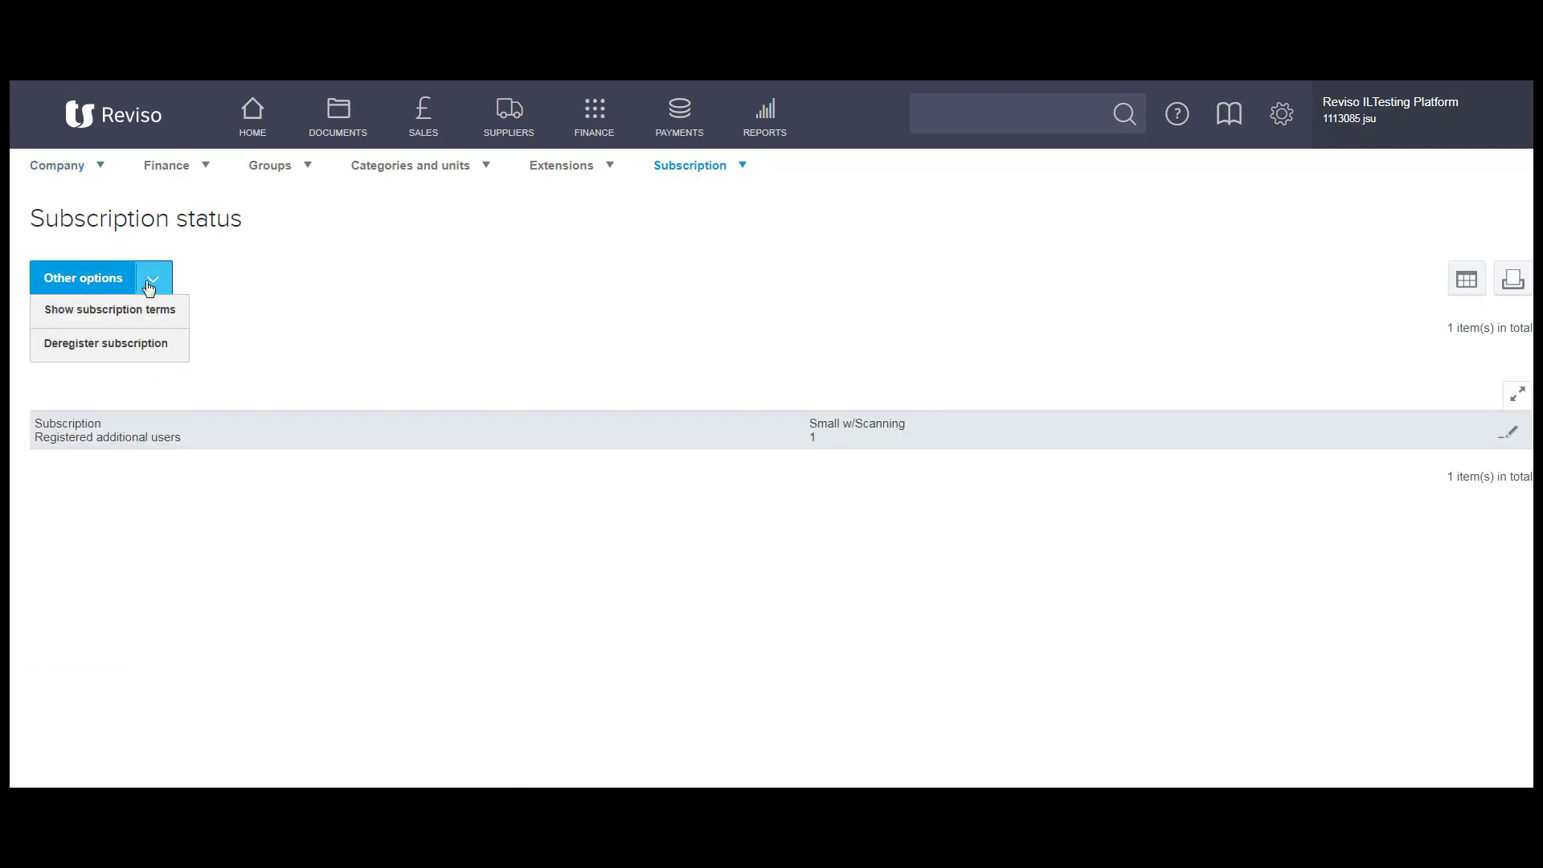
Choose Deregister subscription to get the reason and 0–10 recommendation form.
{"action": "left_click", "coordinate": [58, 344]}
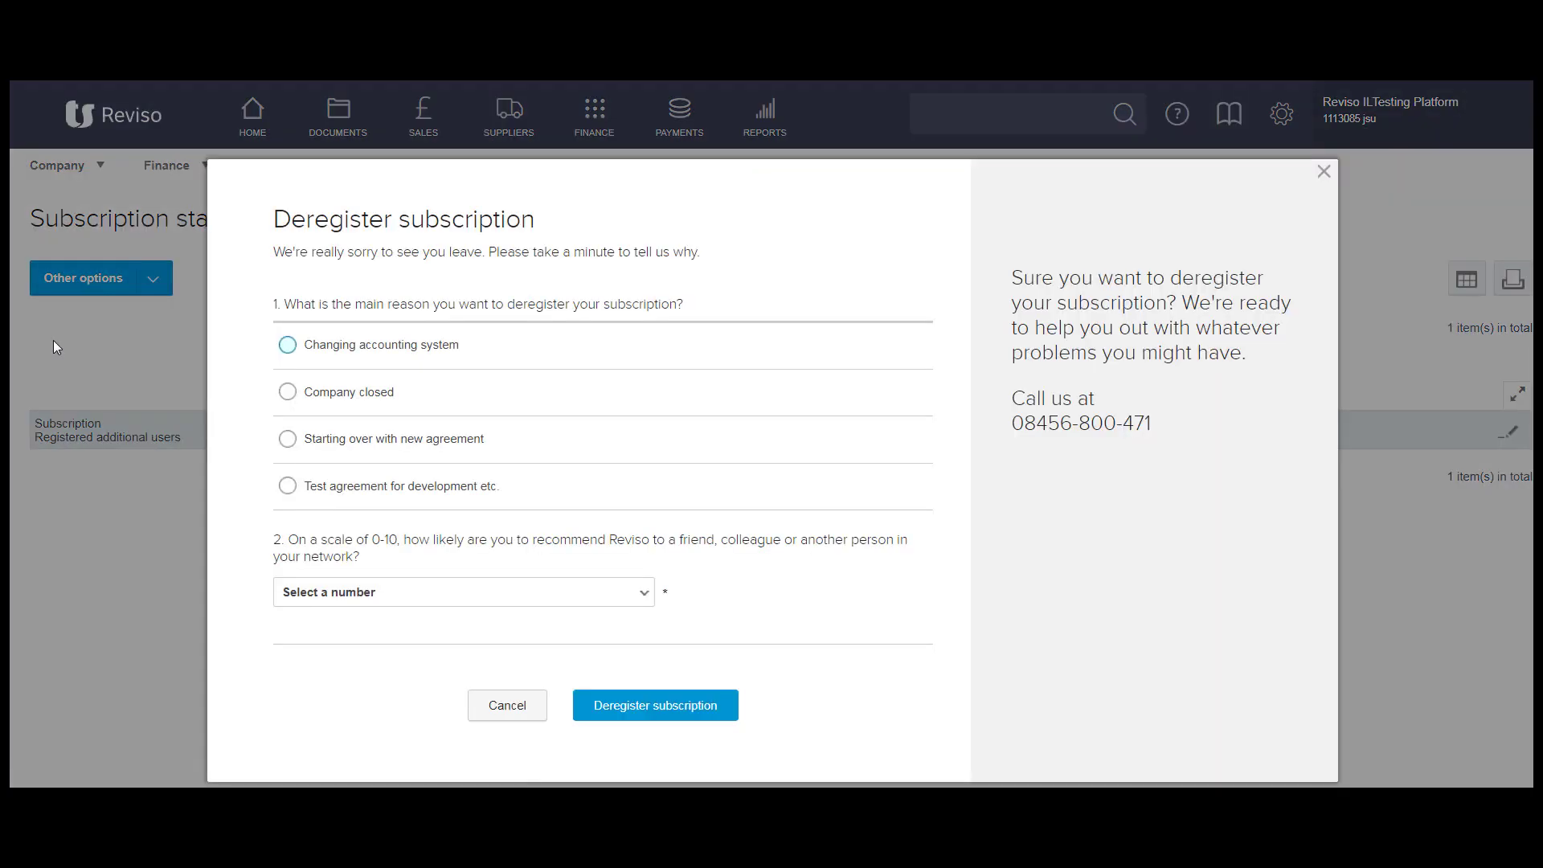